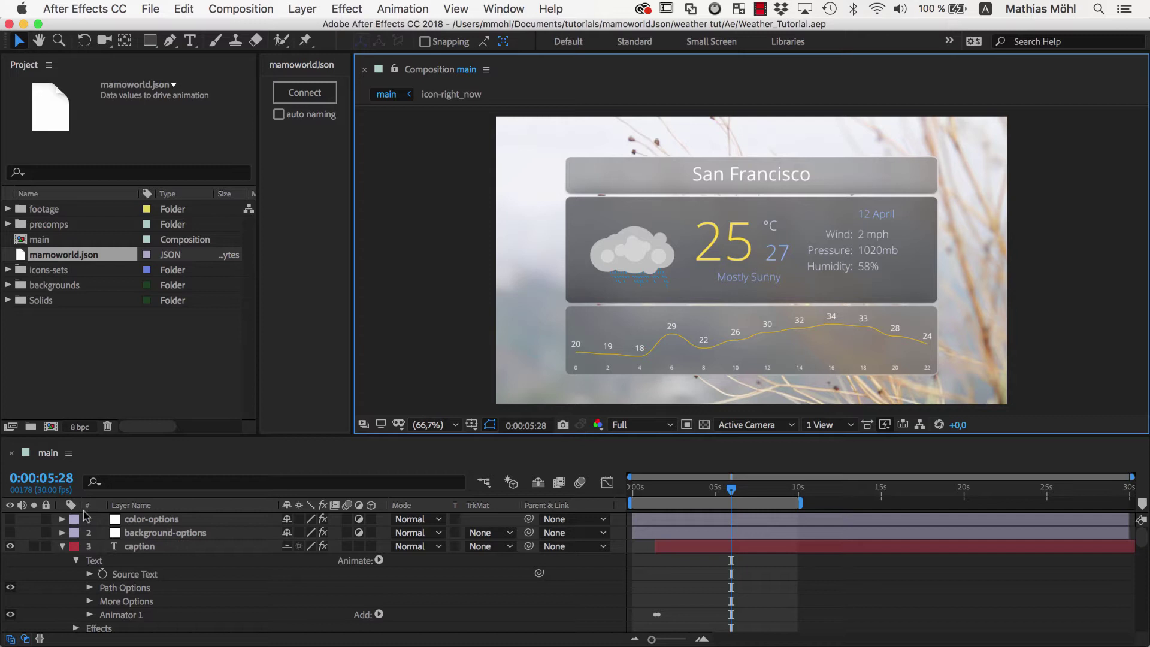
Select the color-options layer's location effect Color and start connecting it to the JSON file
click(128, 519)
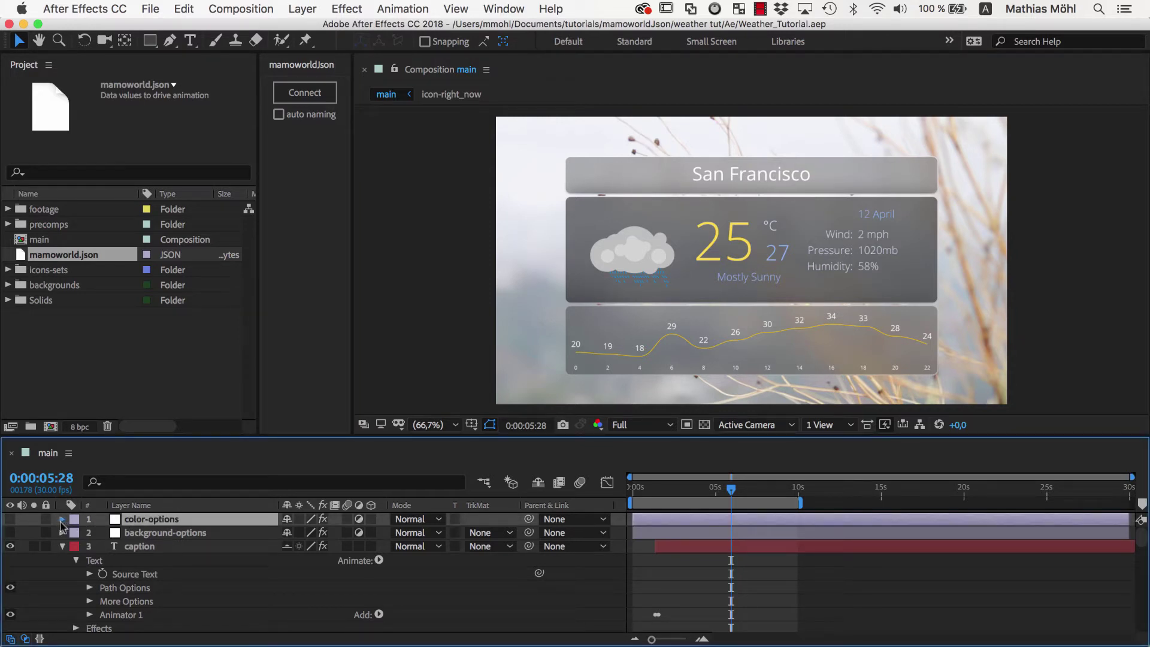
click(62, 520)
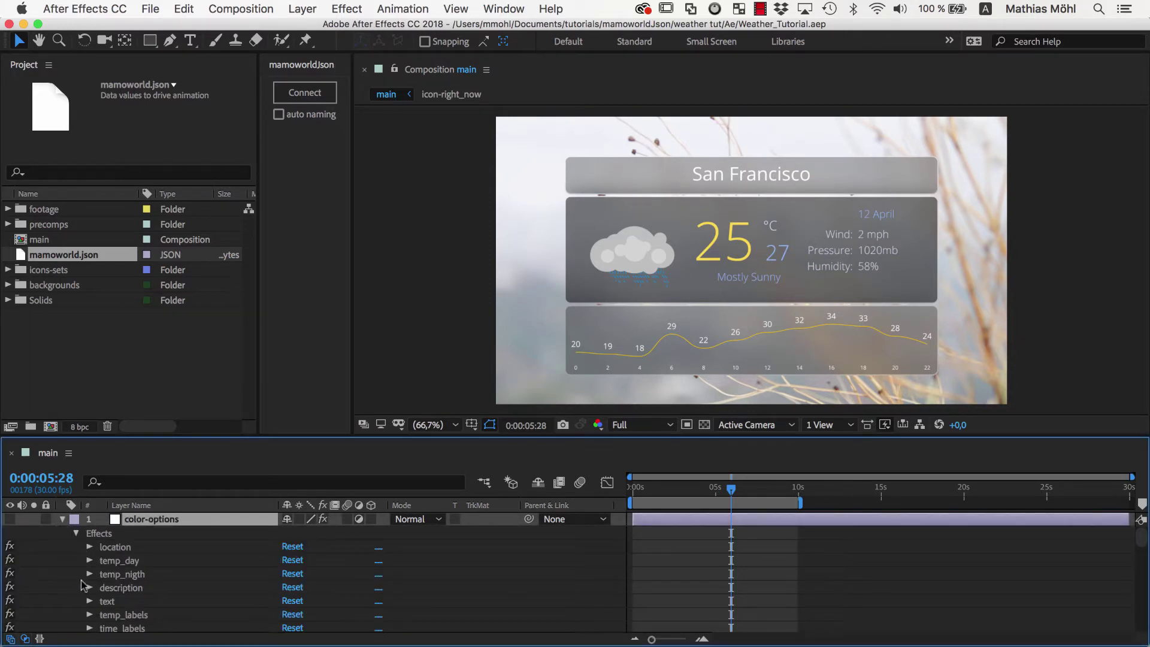
click(114, 546)
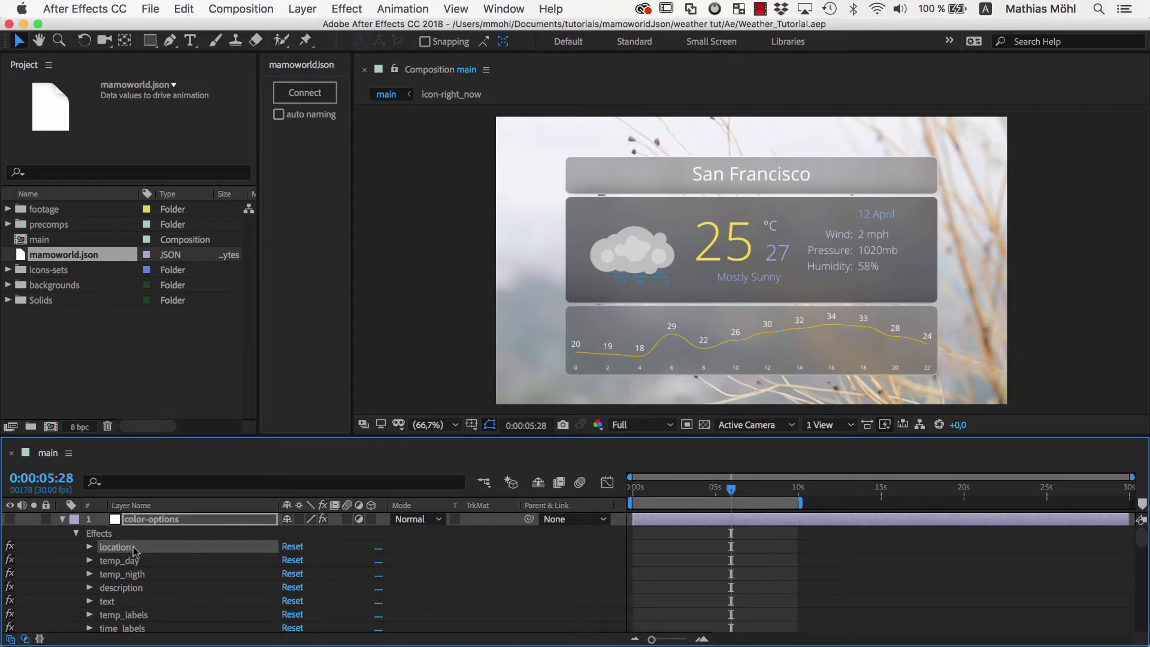
click(90, 547)
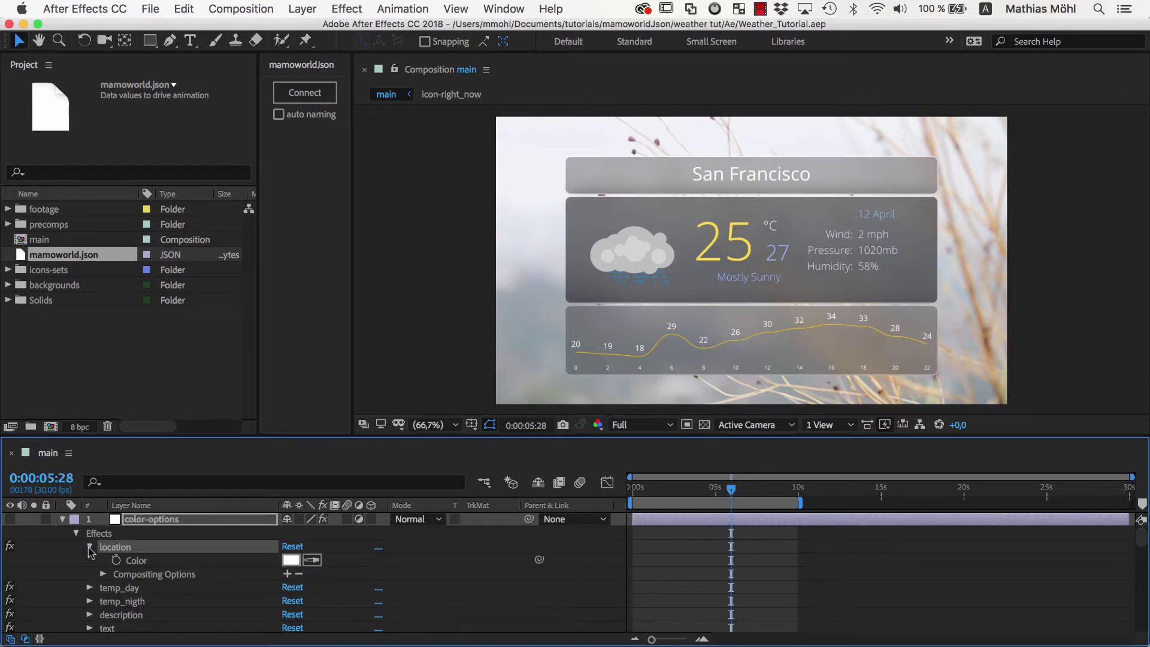
click(137, 563)
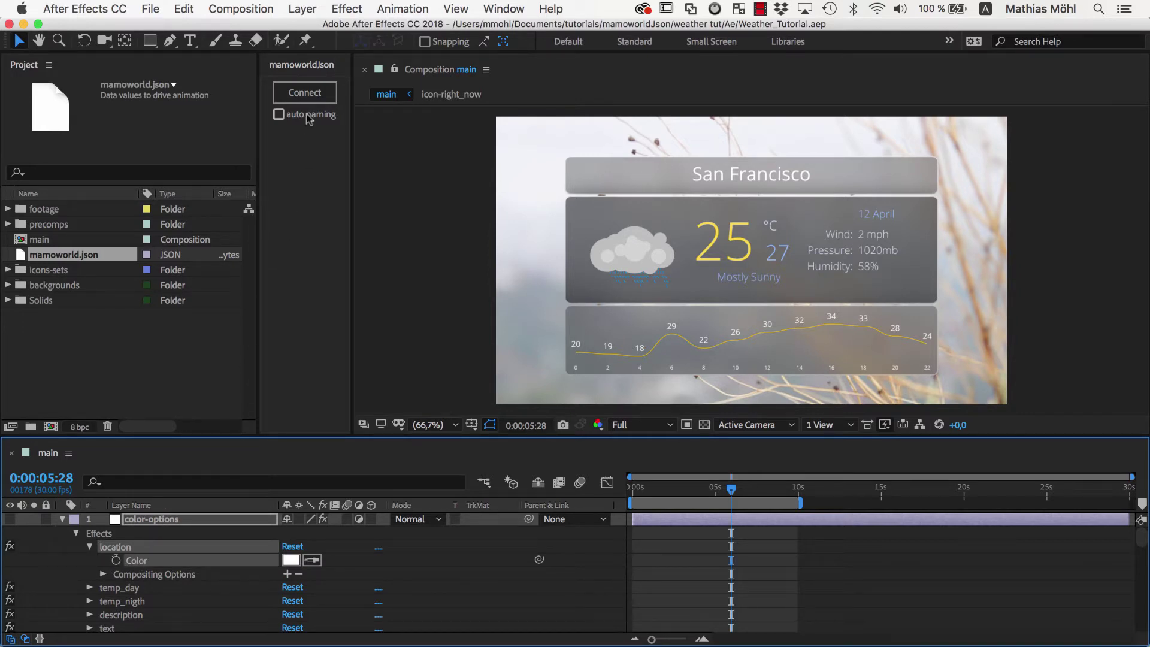
click(312, 97)
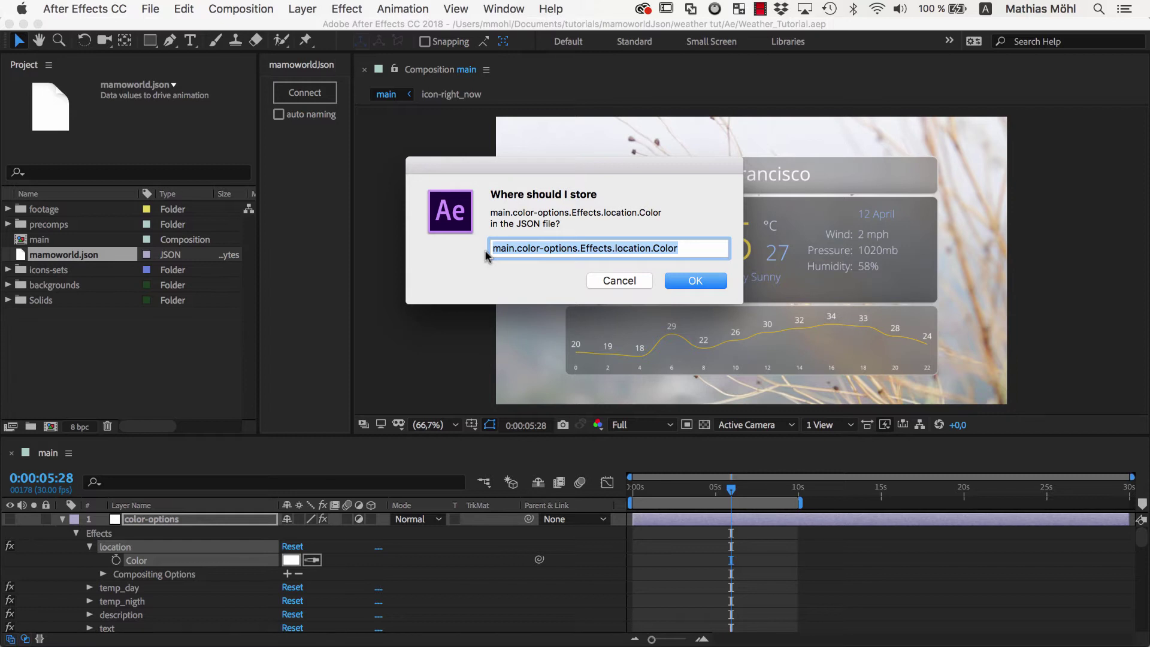
Enter 'color.location' as the JSON storage path, replacing the example path text
text(color)
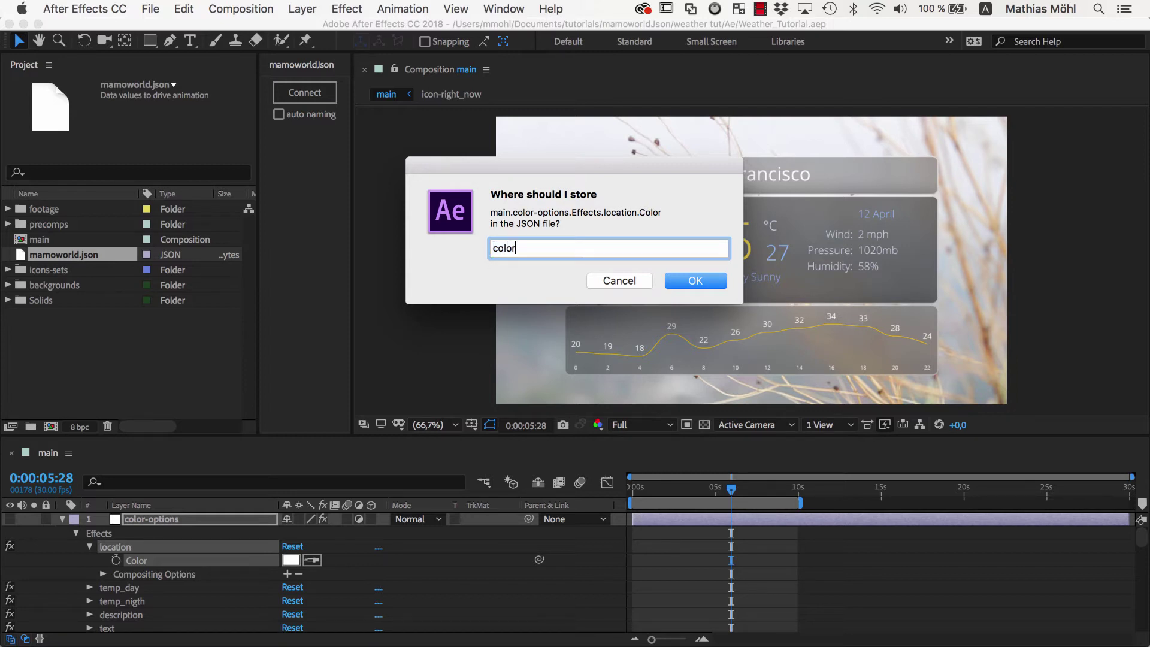
text(.locatio)
text(n)
key(super+a)
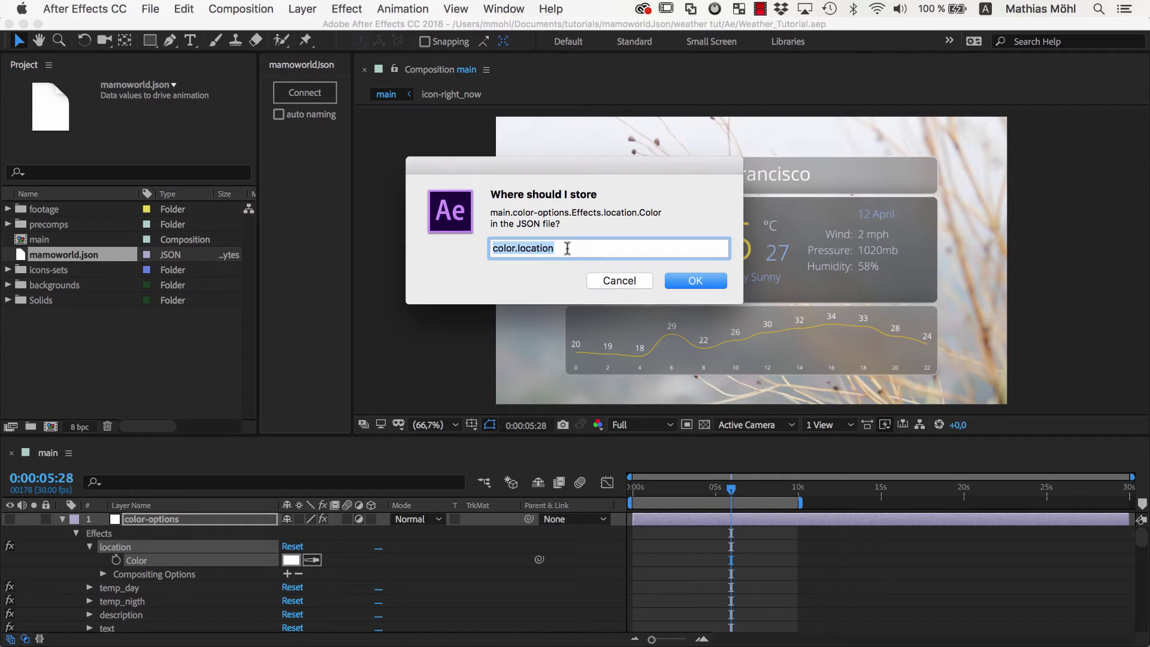
text(mySction.my)
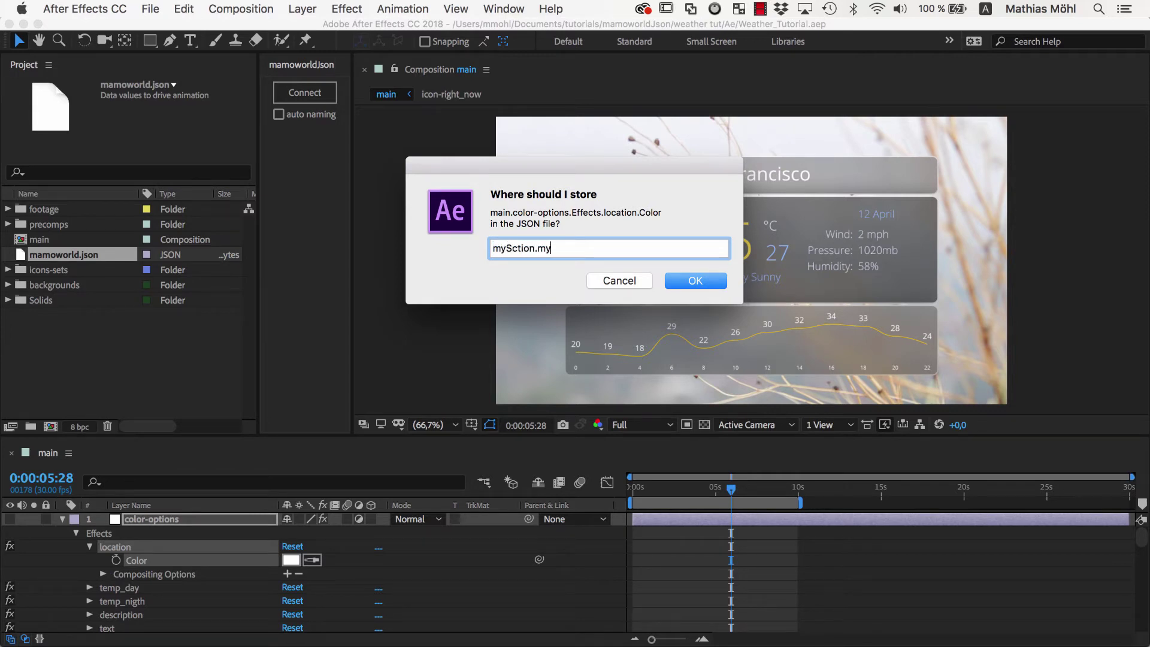
text(Subsectio)
text(myName)
key(super+a)
text(color.loc)
text(ation)
Confirm color.location, then link the temp_day Color under 'color.temperature day'
click(683, 279)
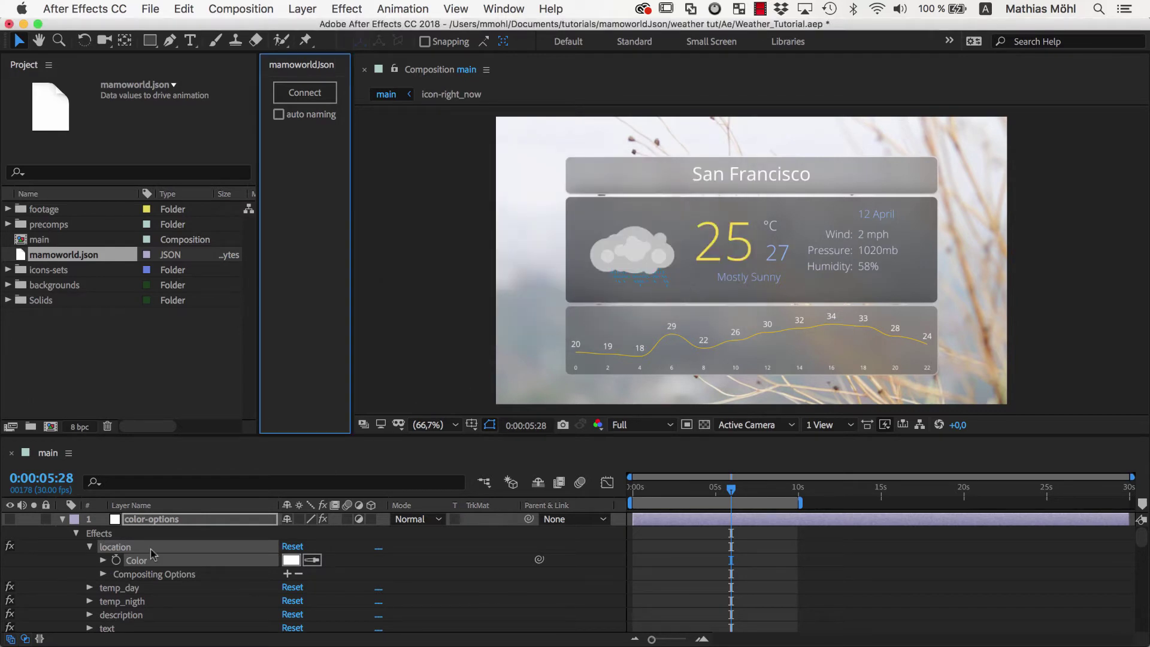
click(89, 588)
click(136, 601)
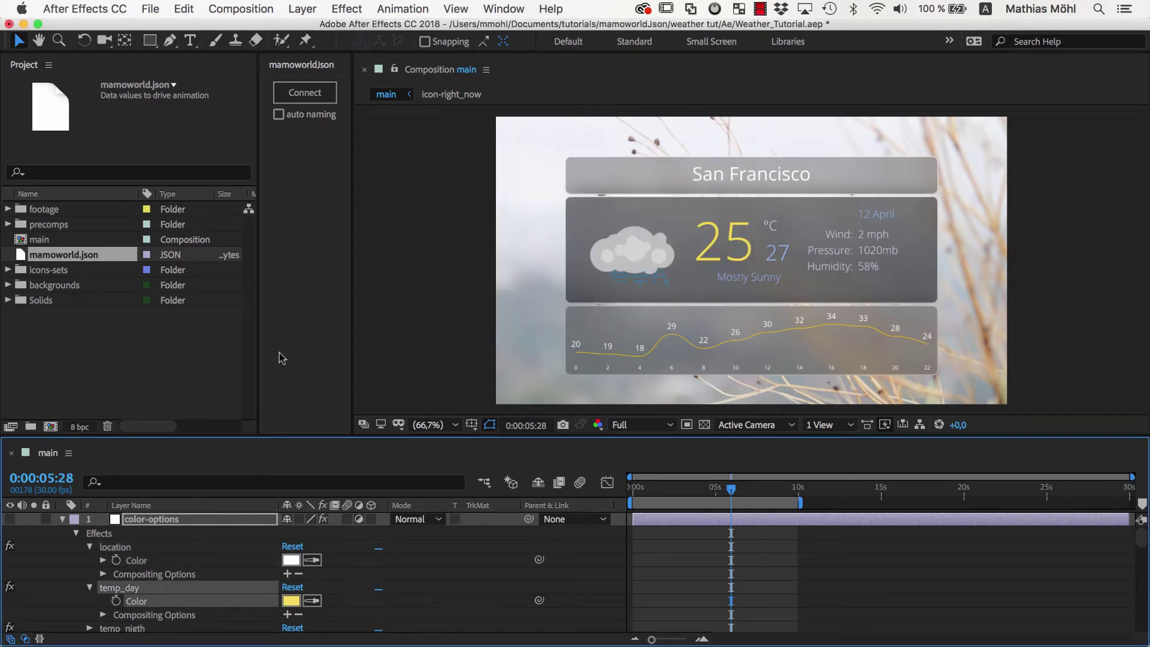
click(309, 100)
text(color)
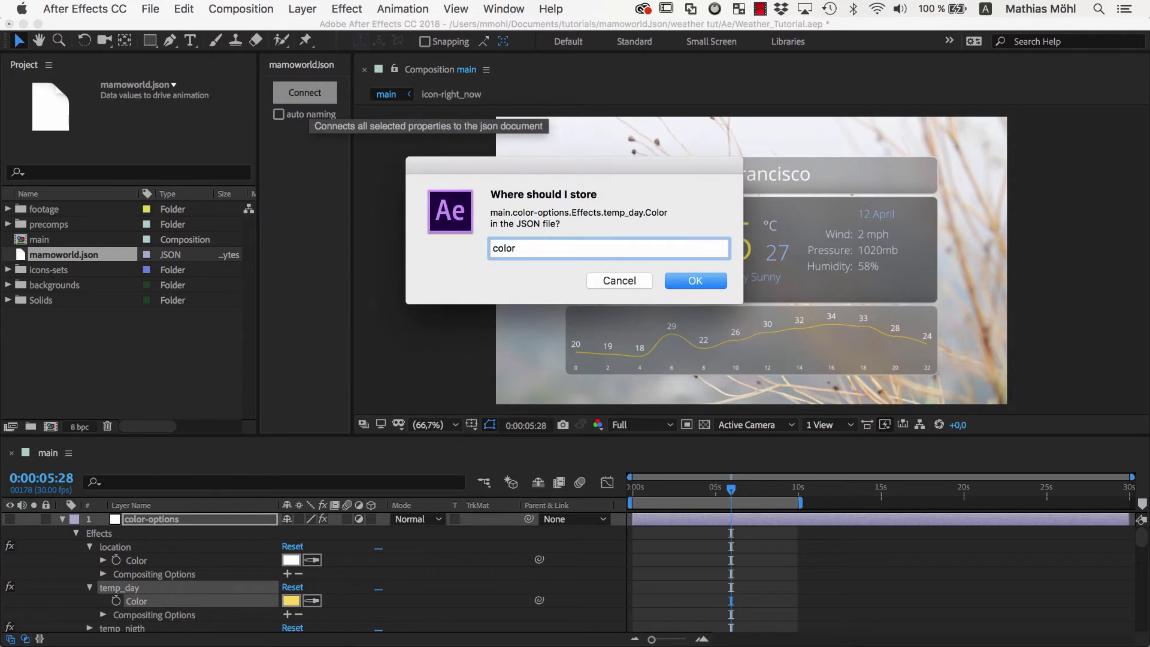
text(.temperature day)
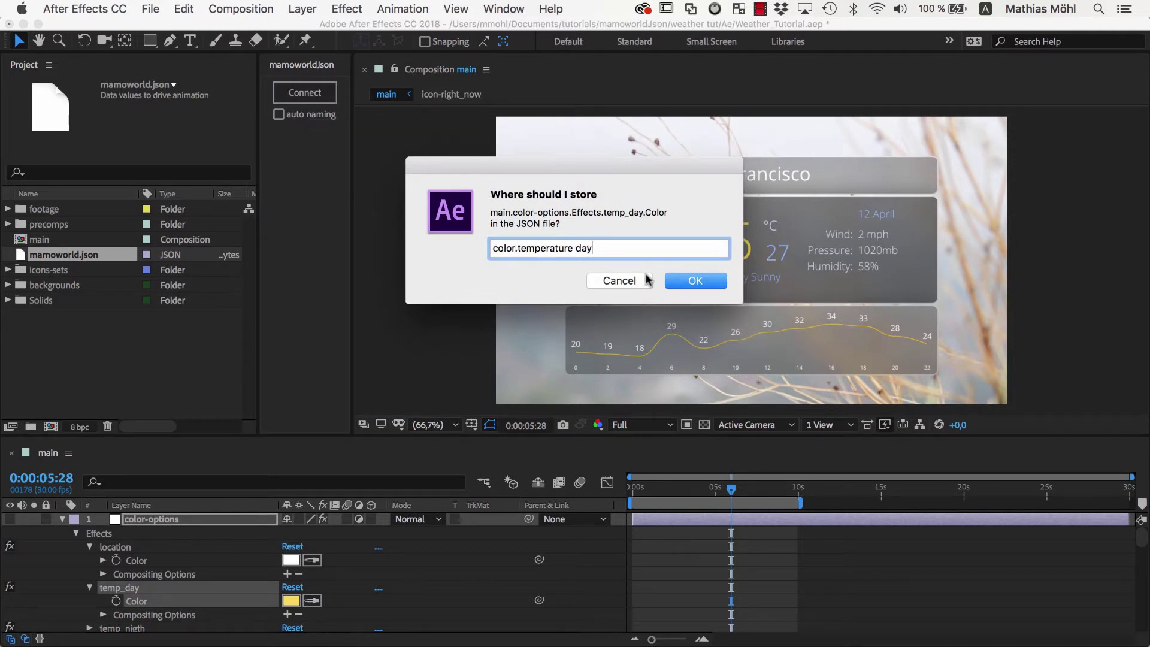
click(693, 283)
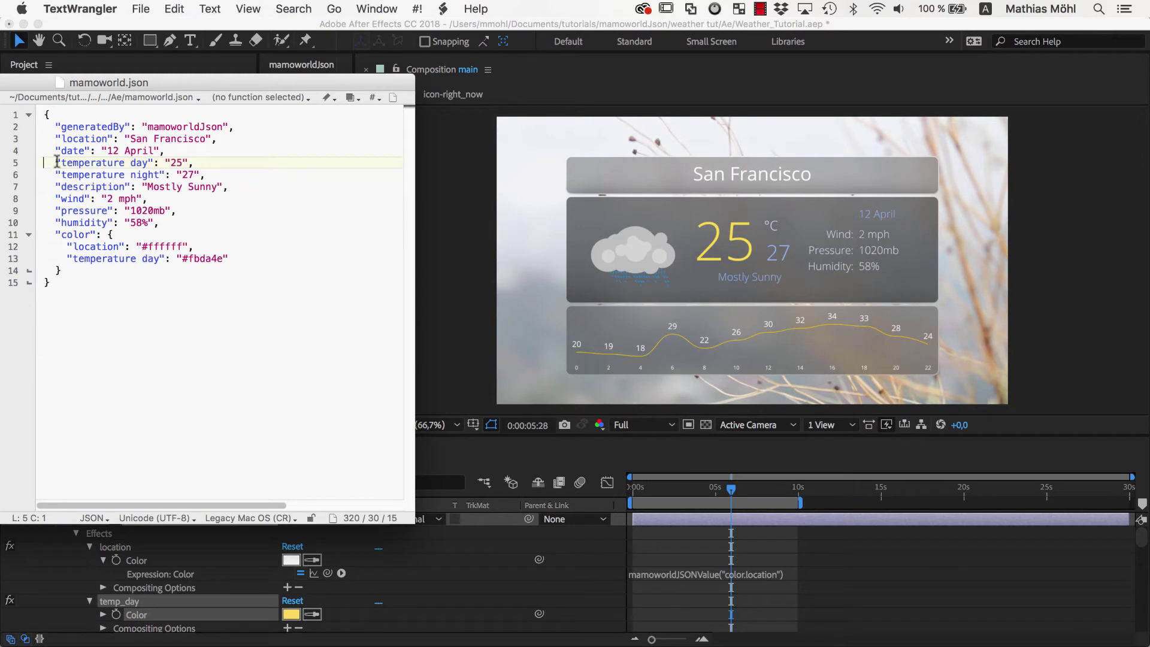
double_click(71, 235)
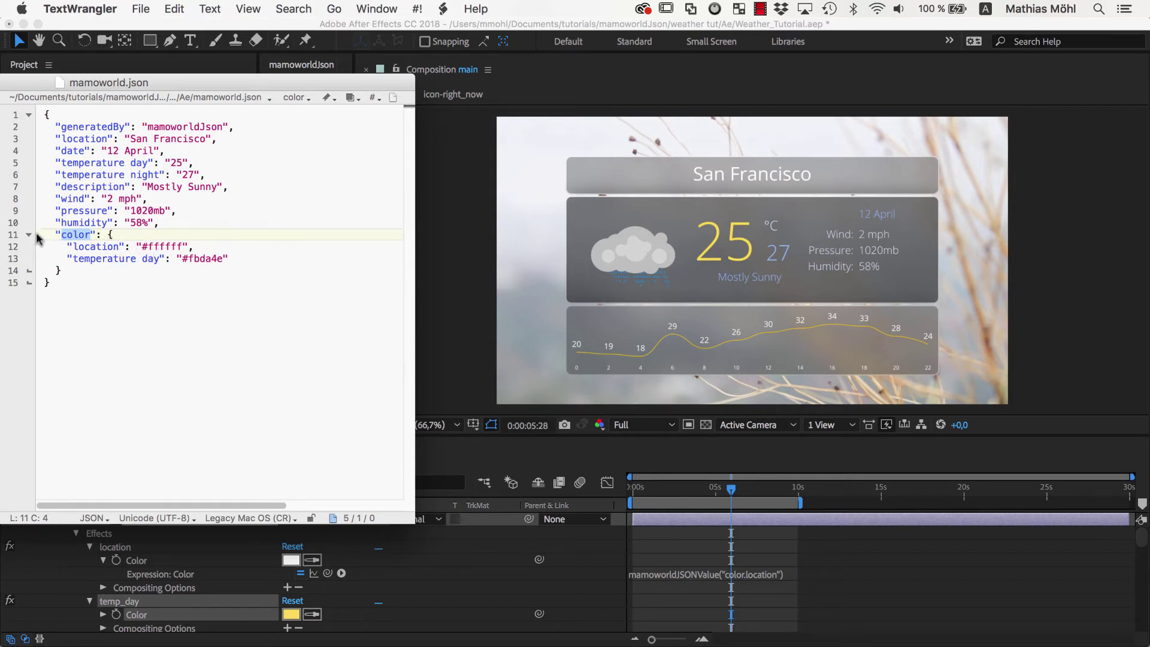
click(53, 276)
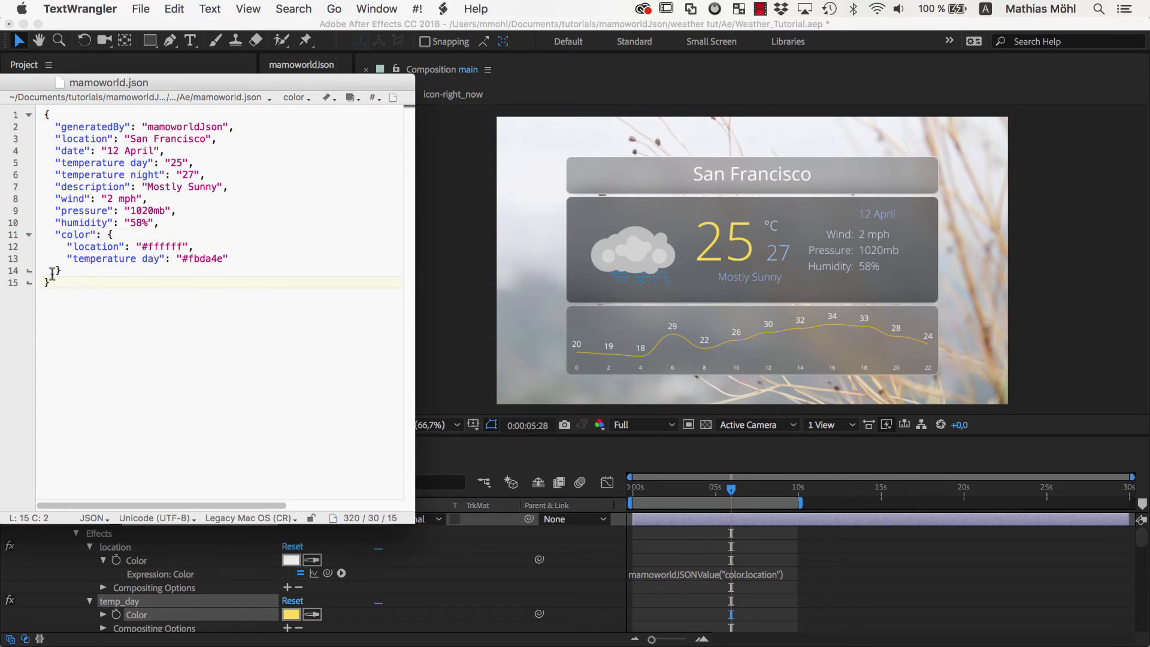
click(29, 235)
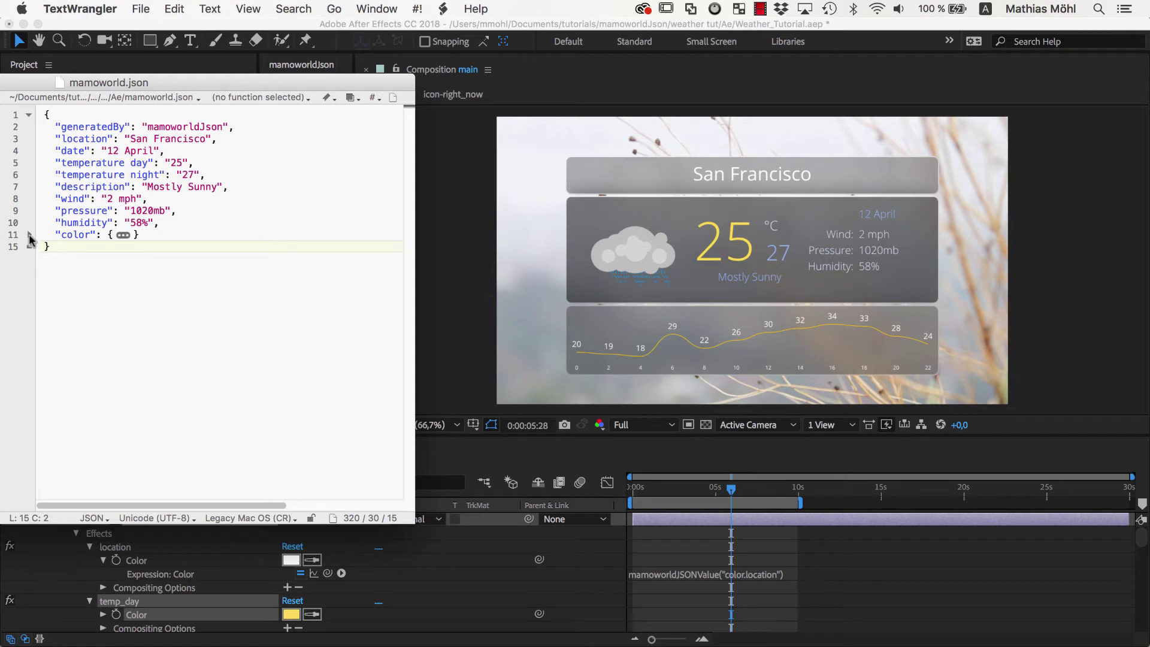
click(29, 235)
click(29, 235)
click(29, 235)
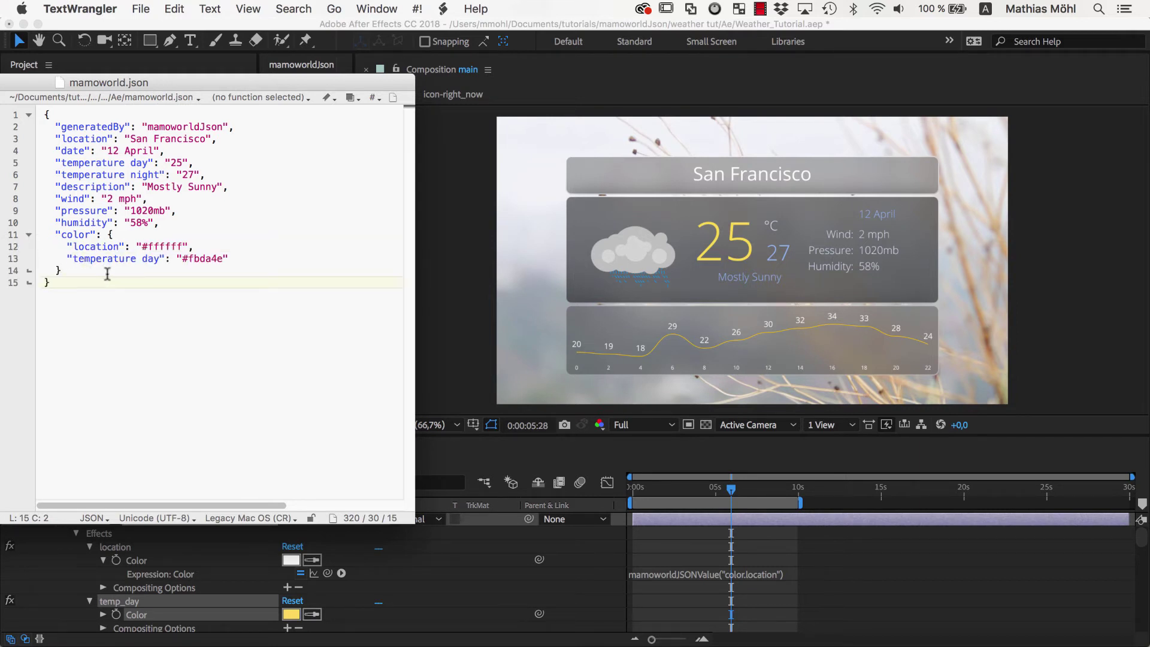
drag(142, 246, 187, 248)
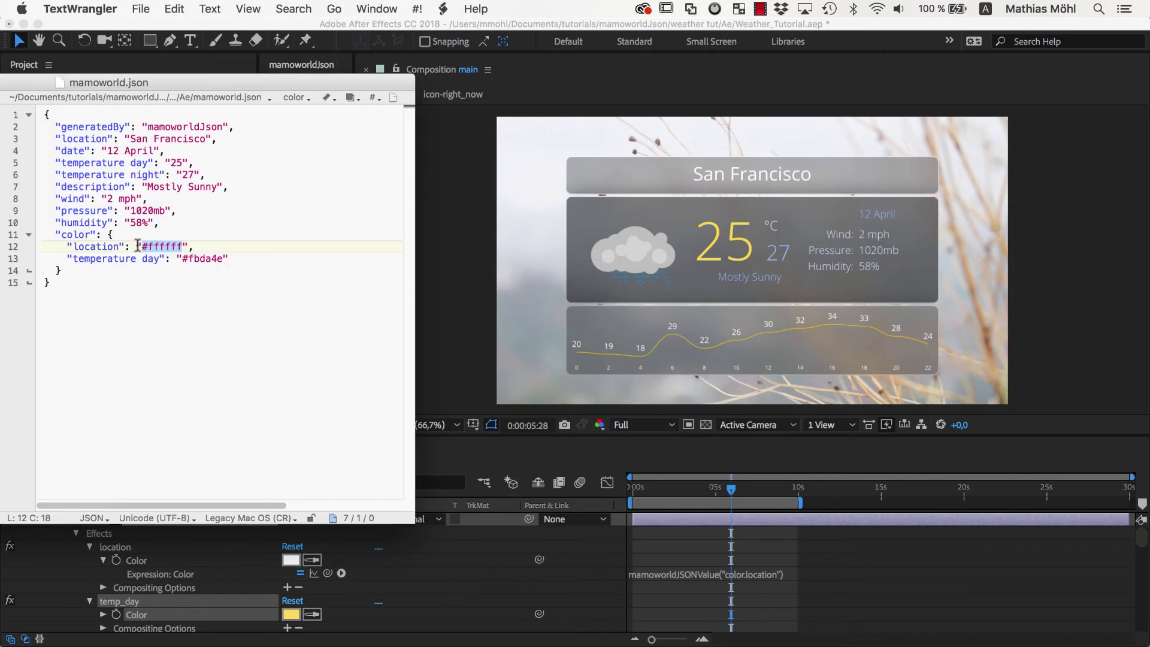
Replace the location value "#ffffff" with the RGB array [255,0,0]
drag(137, 245, 189, 245)
text([])
key(Left)
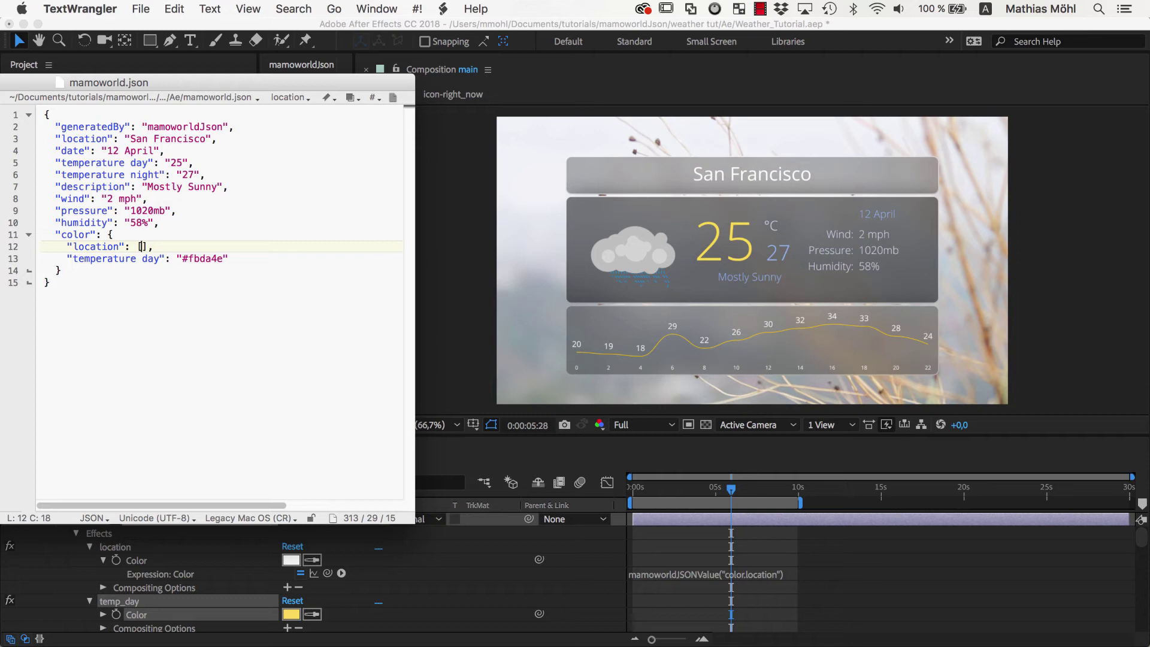
text(255)
text(,)
text(0,0)
Replace the temperature day value "#fbda4e" with the array [0.5,0.5,0.3,1]
drag(178, 258, 231, 262)
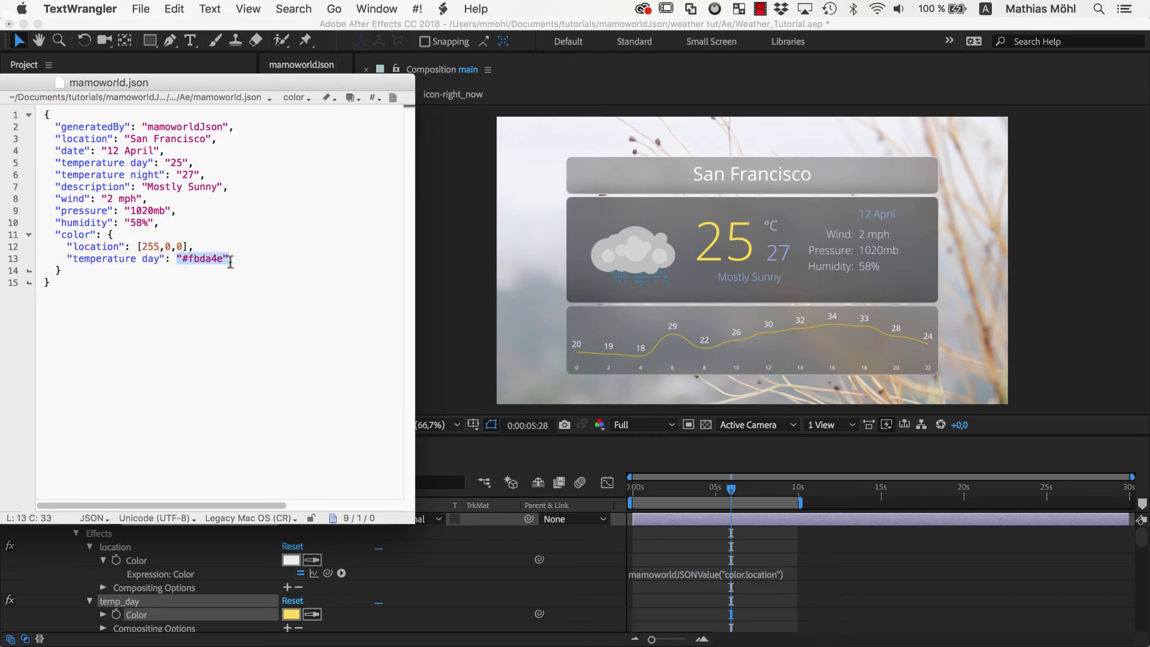
text([])
key(Left)
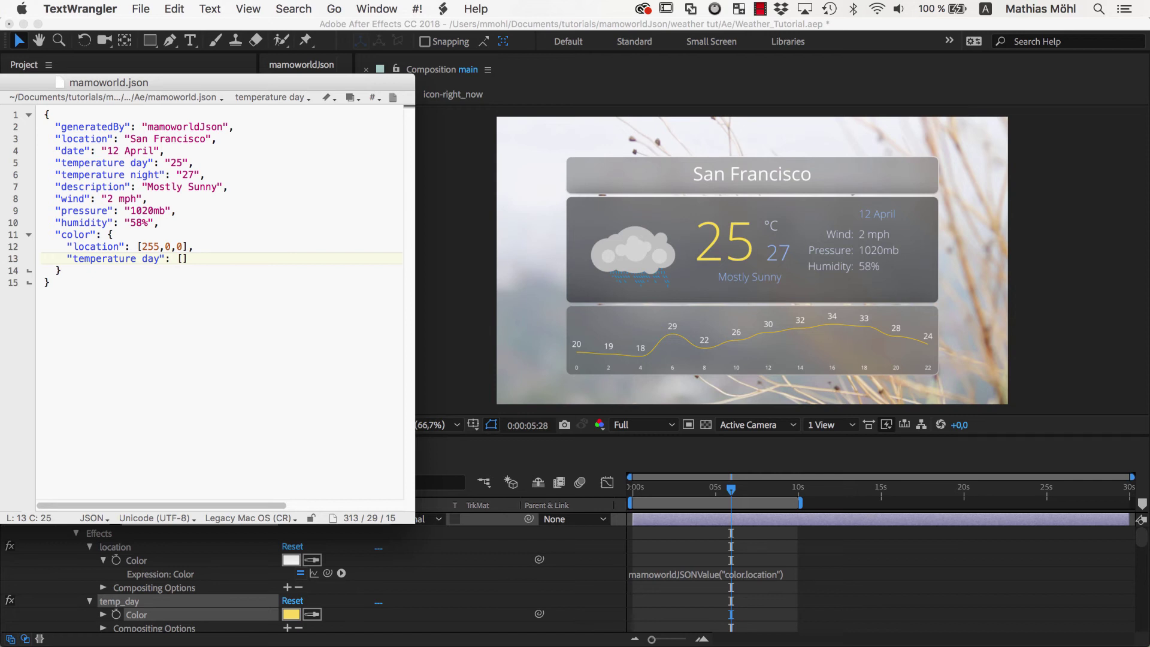
text(0)
text(.5,0.5)
text(,0.3,)
text(1)
drag(182, 260, 245, 261)
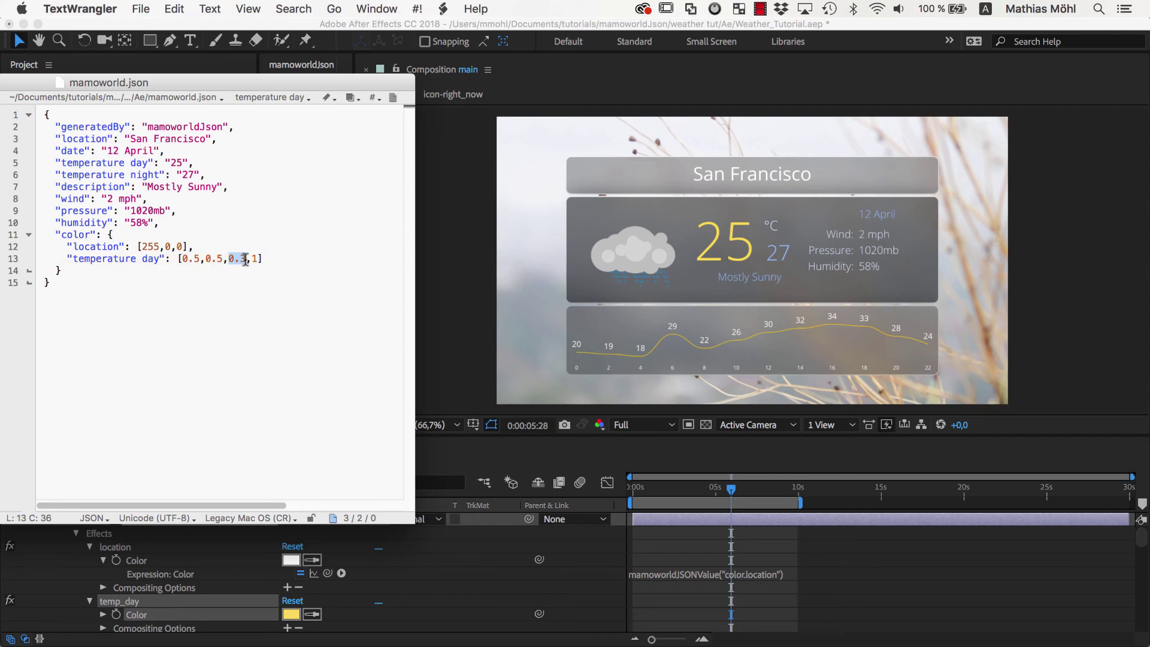
Save mamoworld.json and check the colour change in the composition
key(super+s)
click(449, 248)
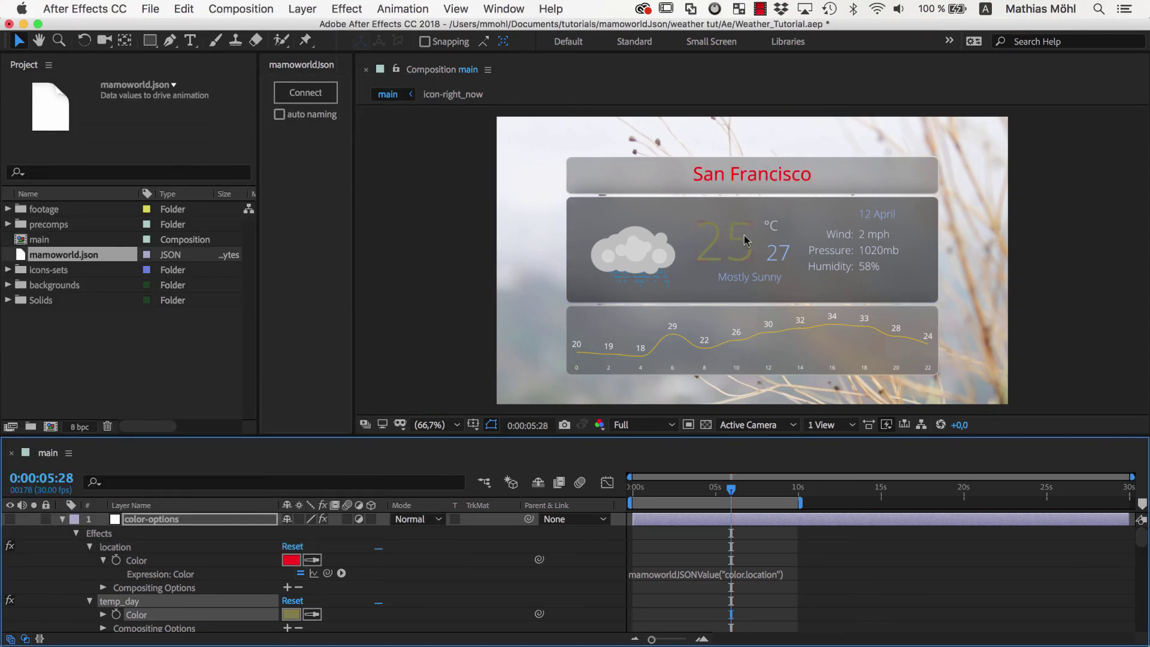
key(super+Tab)
Set temperature day to "#000000" and location to [255,255,255]
double_click(251, 259)
text("#000000")
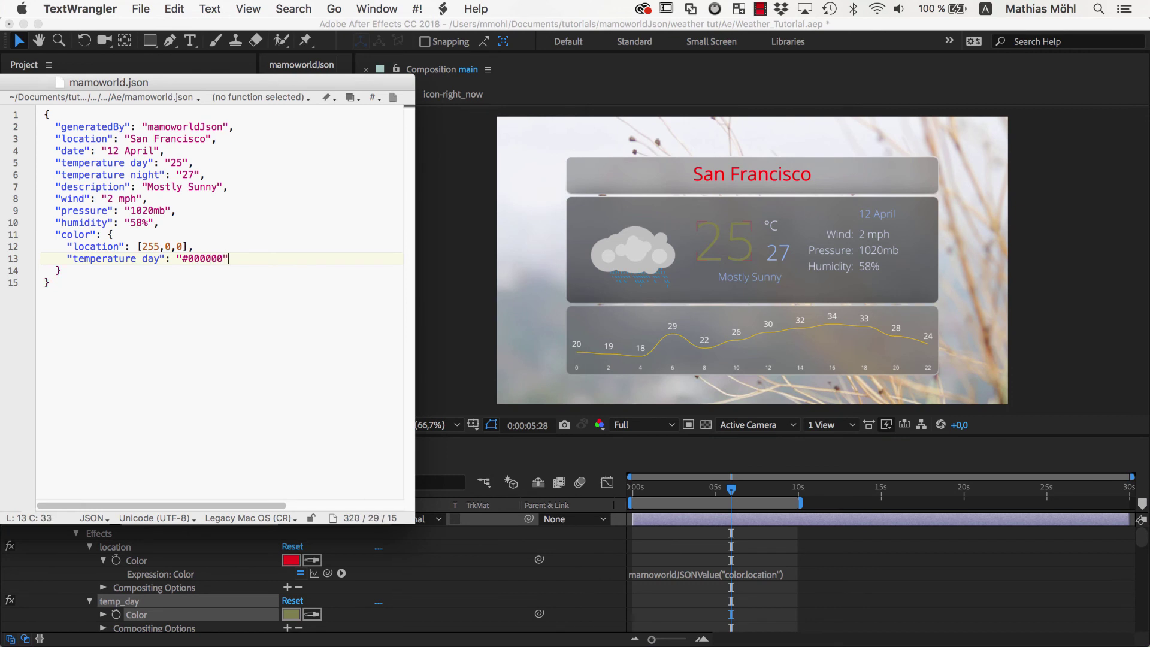
click(168, 247)
key(Delete)
key(Delete)
key(Delete)
text(255,255,255)
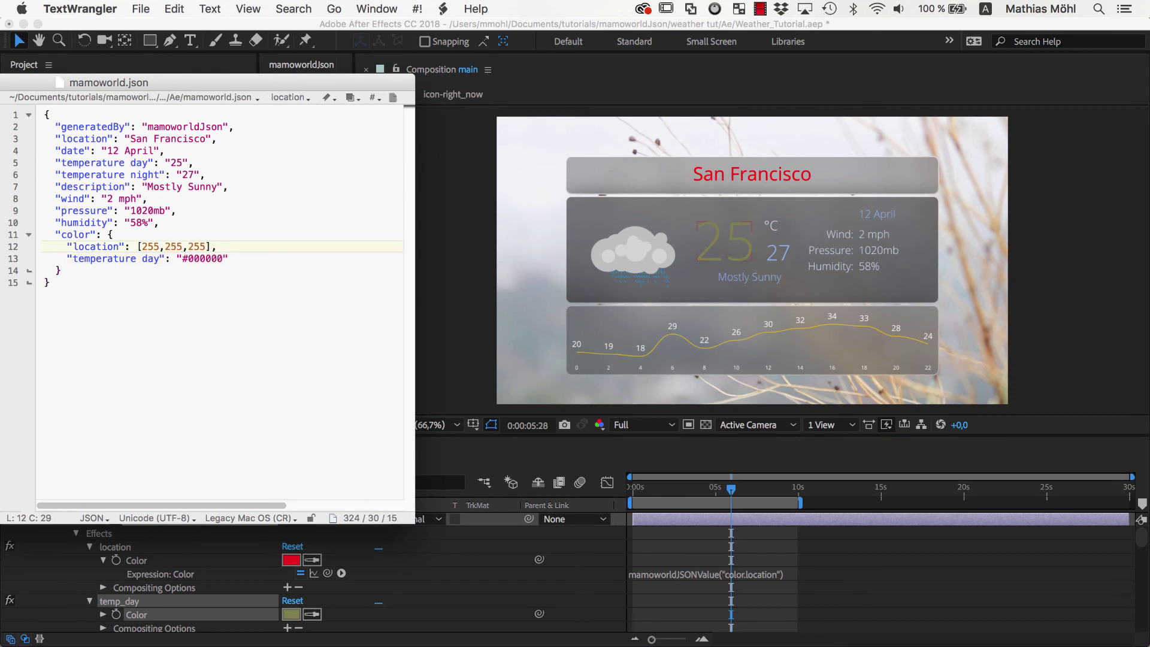
Check the white and black colours in the composition, then collapse and re-expand the color section
click(527, 230)
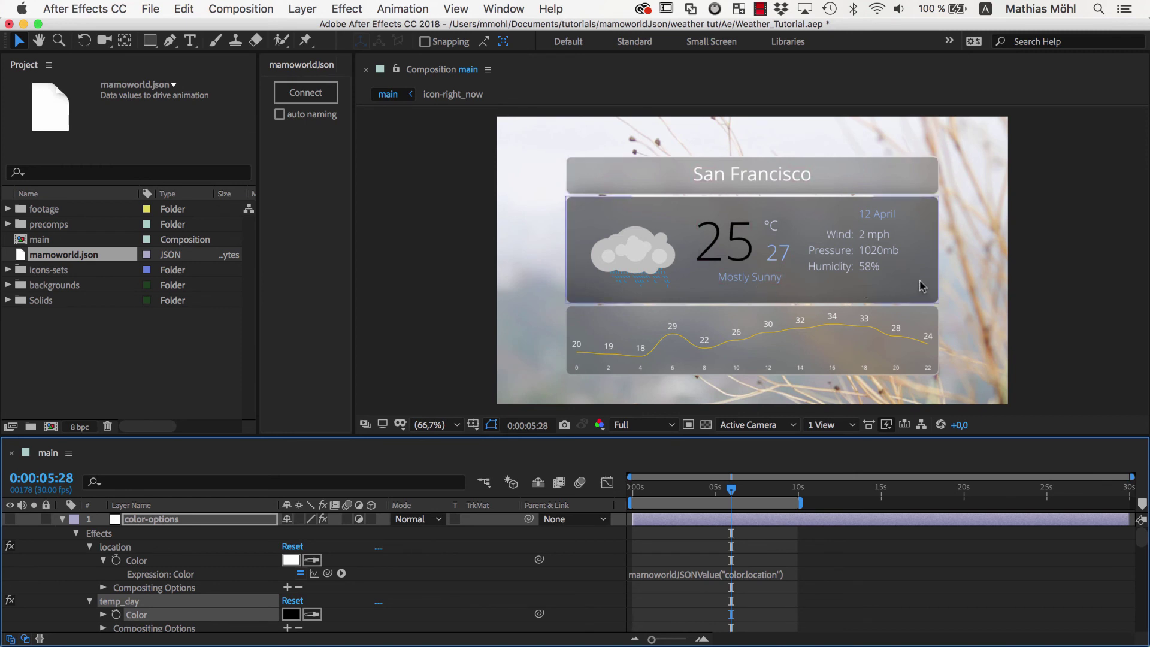
key(super+Tab)
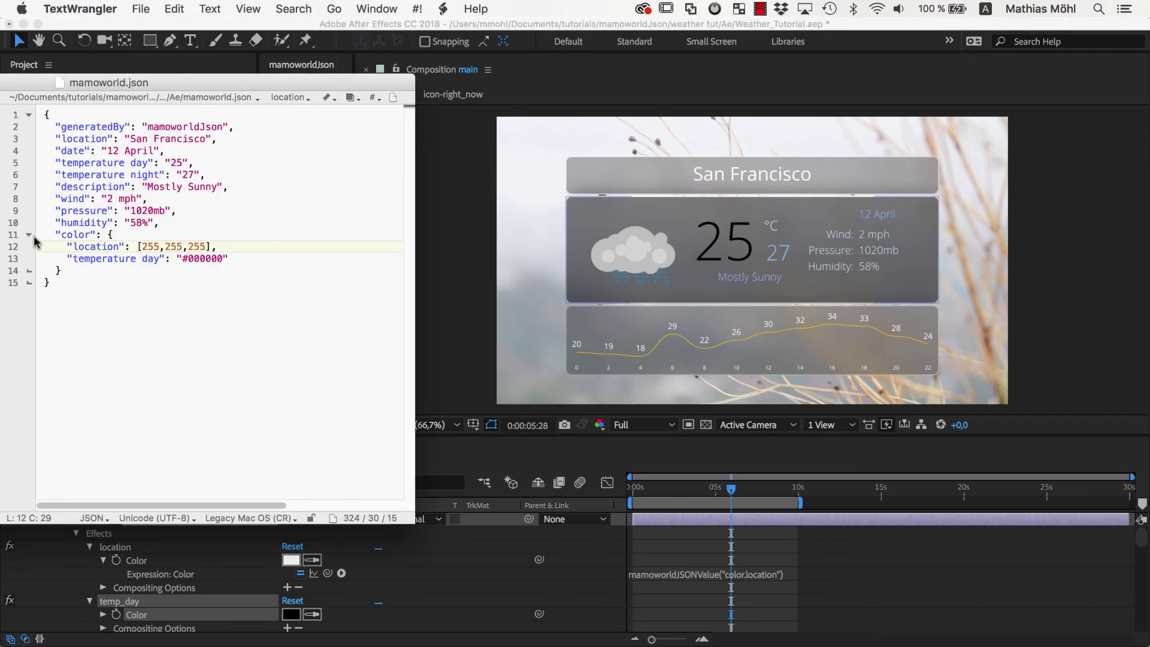
click(28, 236)
click(28, 235)
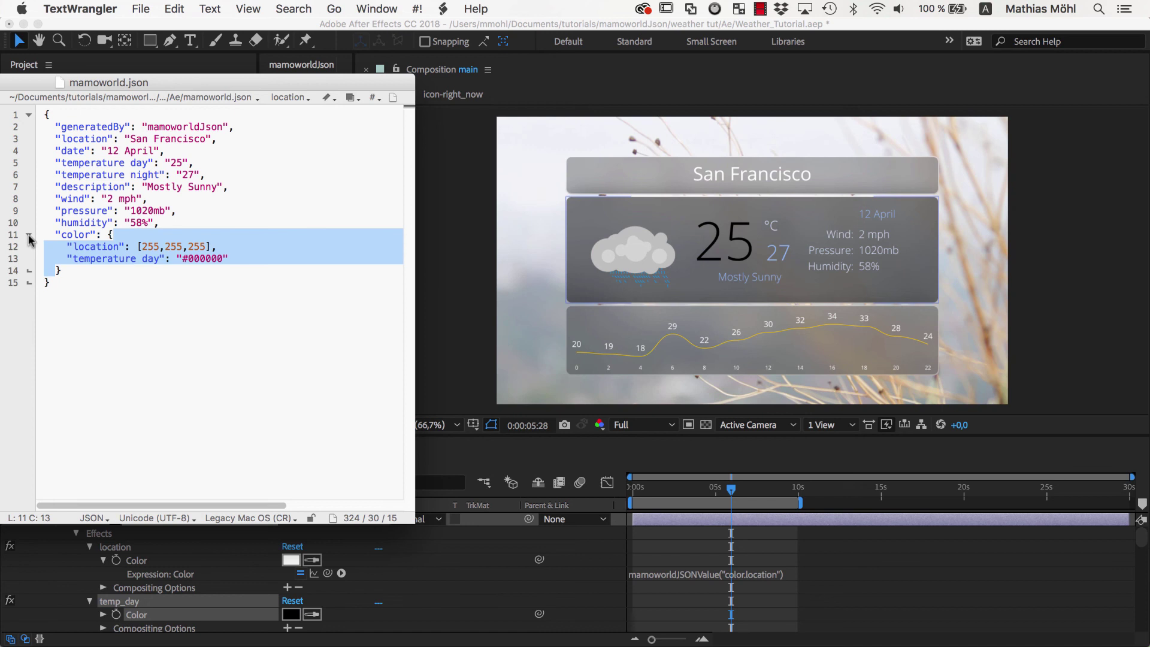